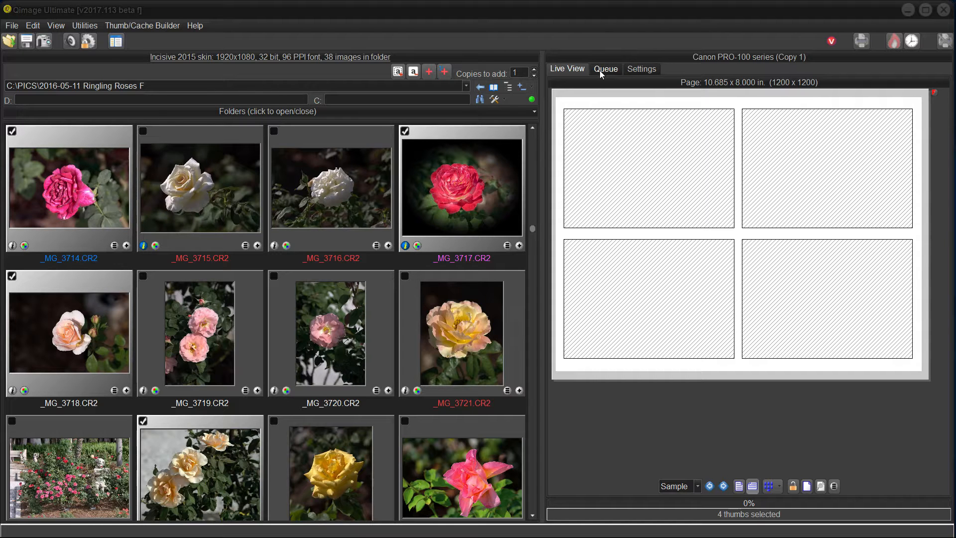
Check the job settings and the print queue, and add the four selected rose images to the live page.
{"action": "left_click", "coordinate": [644, 70]}
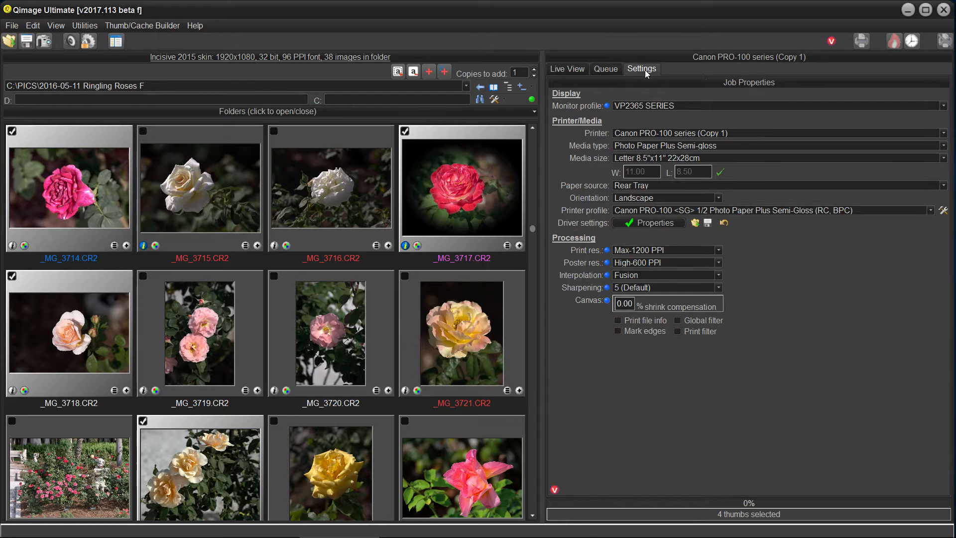
{"action": "left_click", "coordinate": [608, 69]}
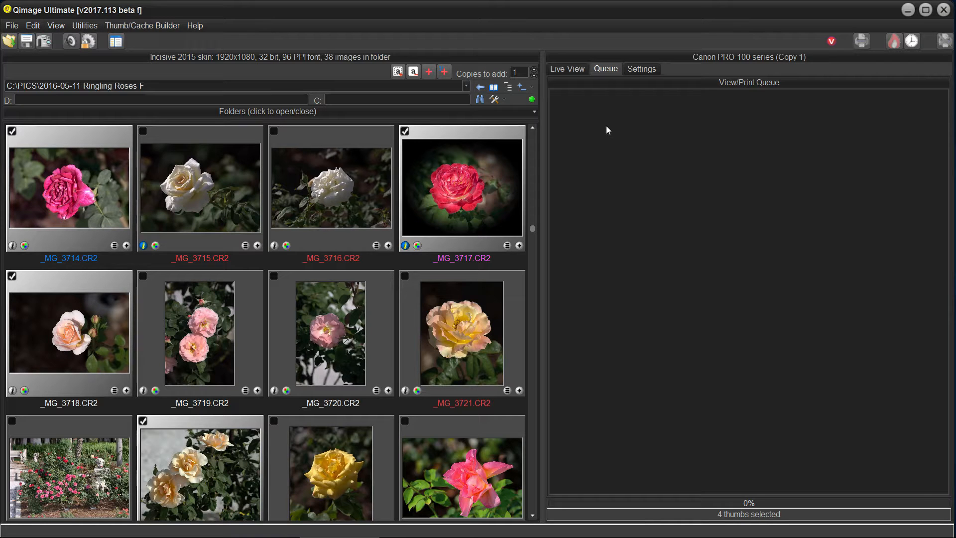
{"action": "left_click", "coordinate": [567, 69]}
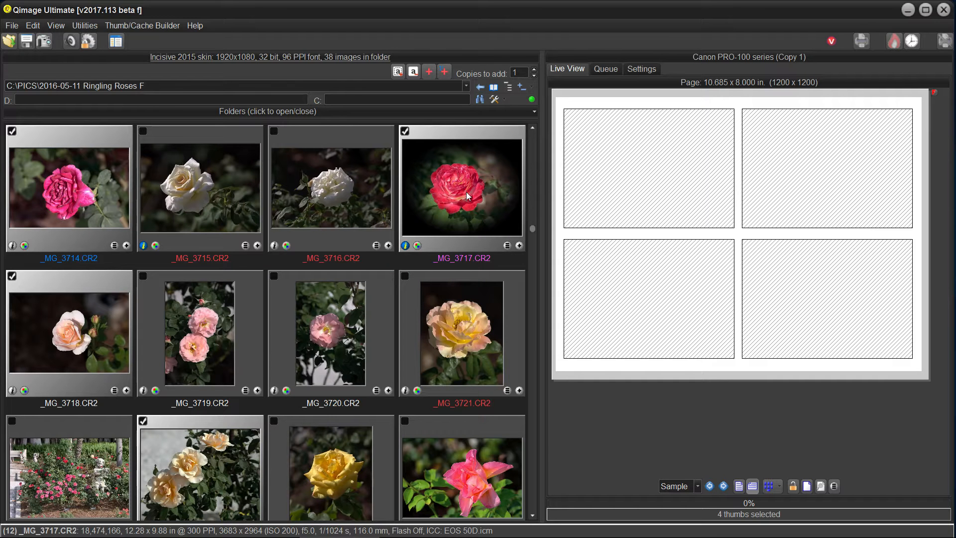
{"action": "mouse_move", "coordinate": [678, 187]}
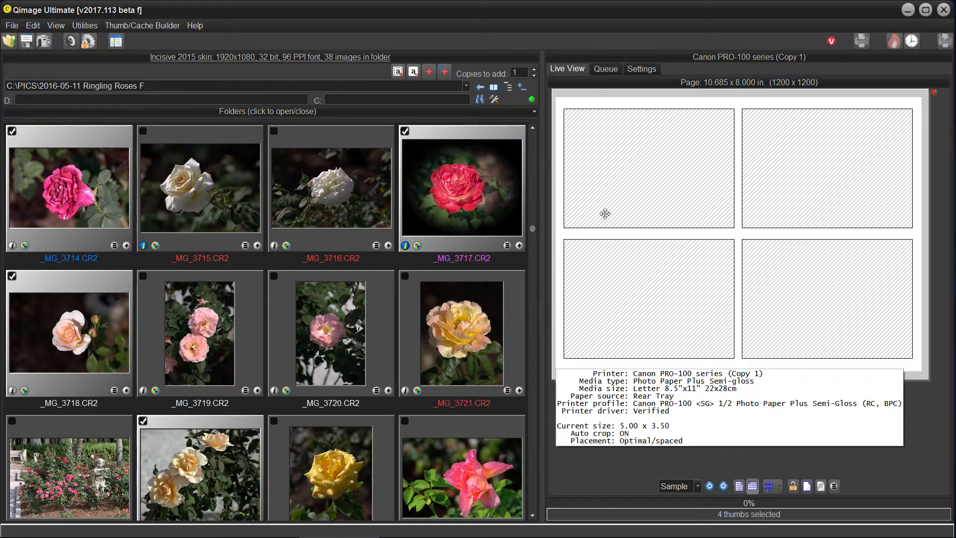
{"action": "left_click", "coordinate": [519, 246]}
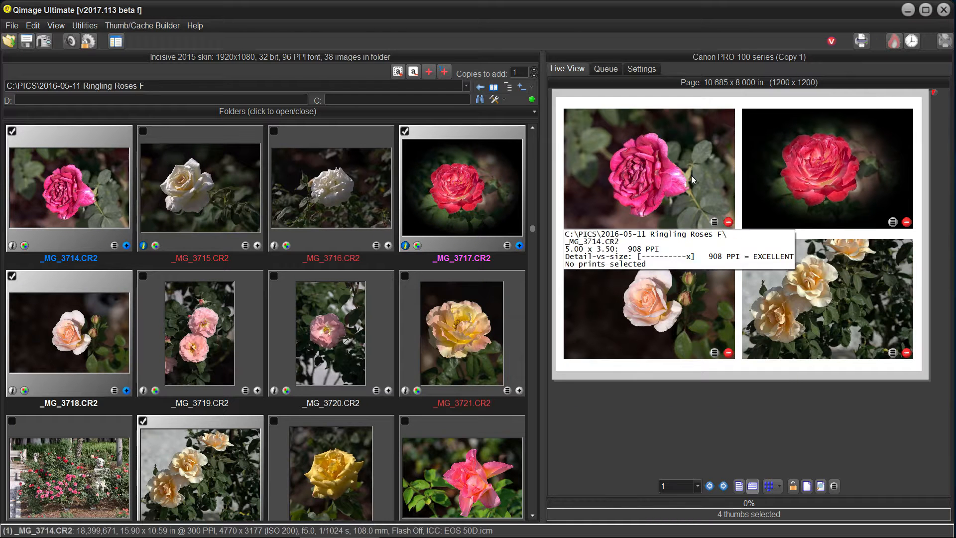
Move _MG_3723.CR2 up to the first position in the print queue and view the reordered page layout.
{"action": "left_click", "coordinate": [605, 68]}
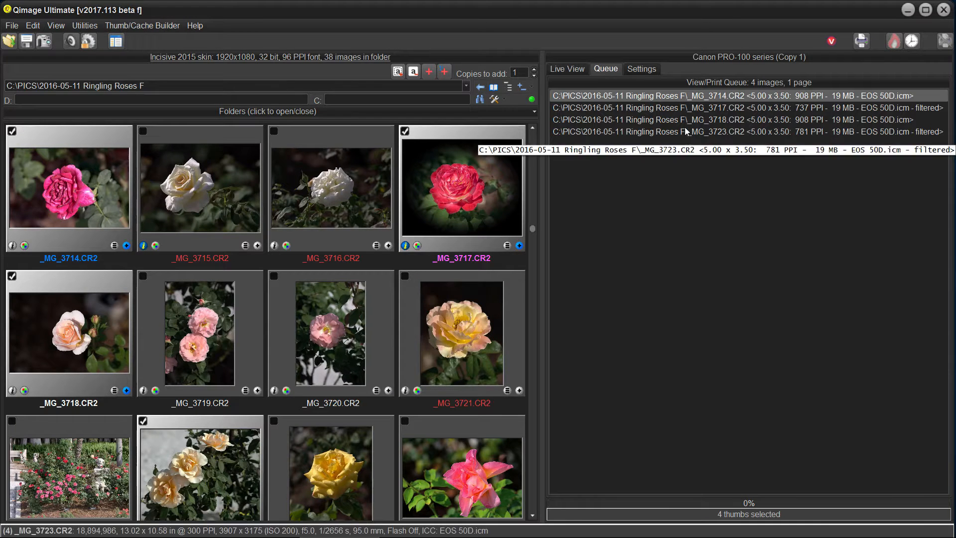
{"action": "left_click", "coordinate": [567, 68]}
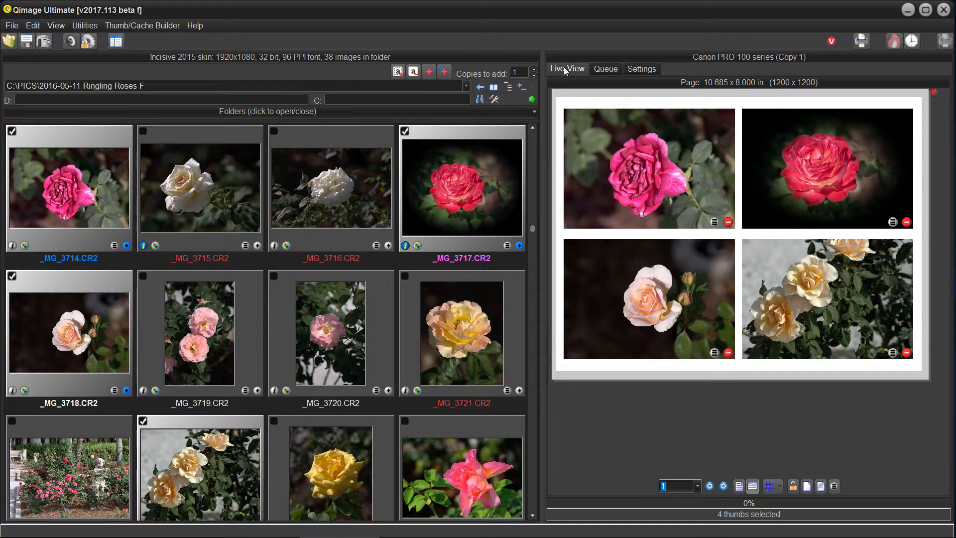
{"action": "left_click", "coordinate": [605, 69]}
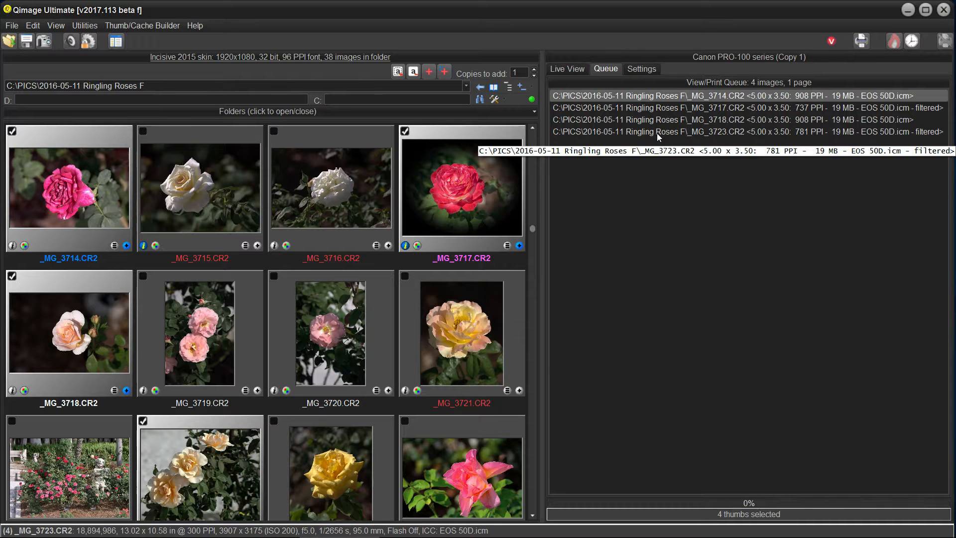
{"action": "left_click", "coordinate": [656, 133]}
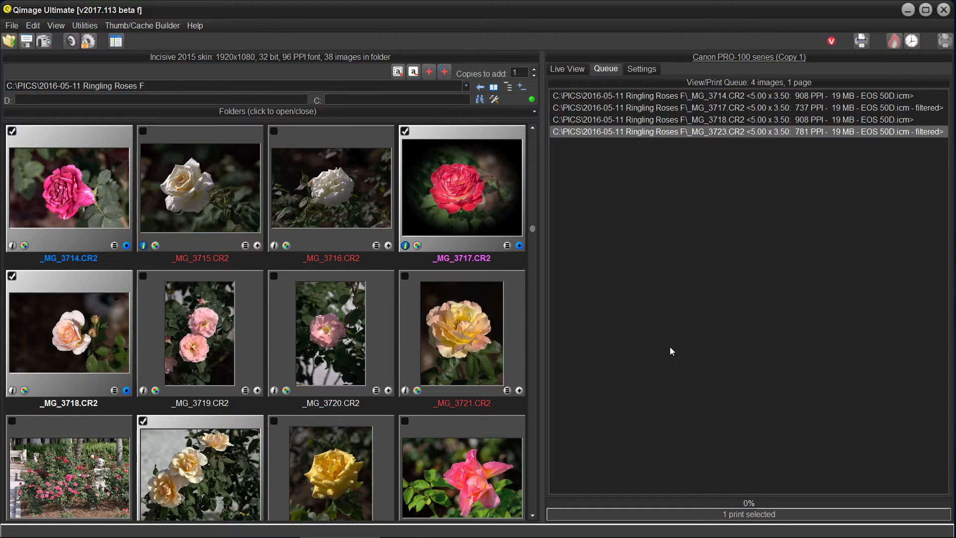
{"action": "key", "text": "ctrl+Up"}
{"action": "key", "text": "ctrl+Up"}
{"action": "key", "text": "ctrl+Up"}
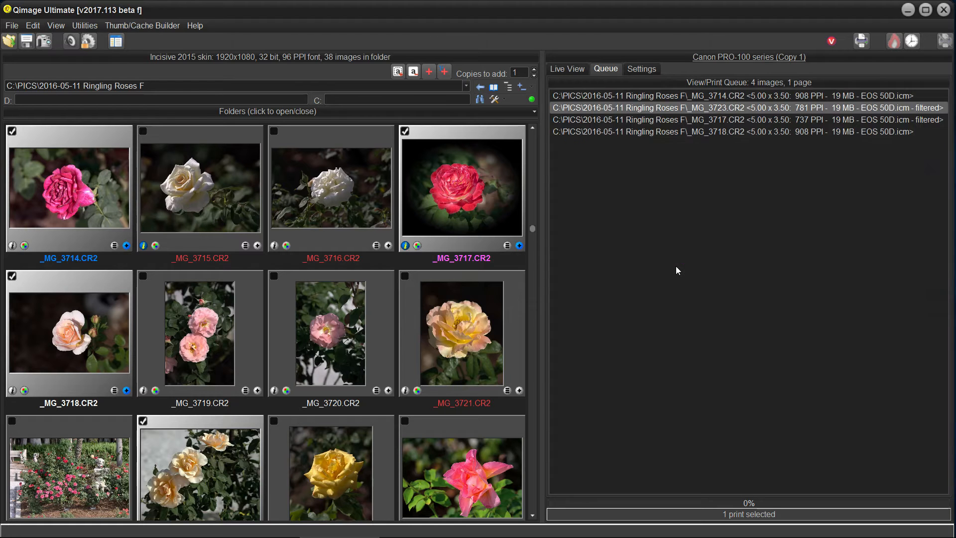
{"action": "left_click", "coordinate": [567, 69]}
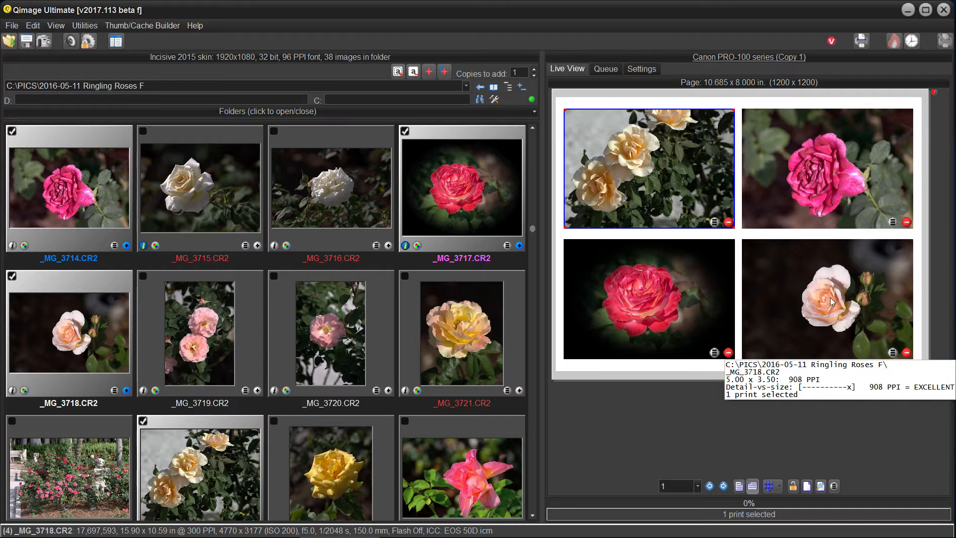
Move _MG_3718.CR2 up one place in the print queue, above _MG_3717.CR2, and show the page layout.
{"action": "left_click", "coordinate": [605, 69]}
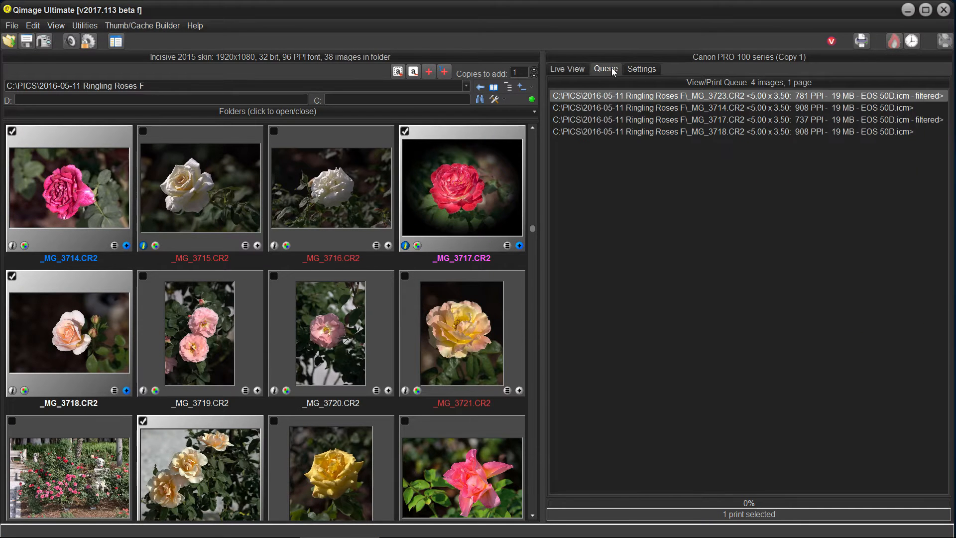
{"action": "left_click", "coordinate": [647, 132]}
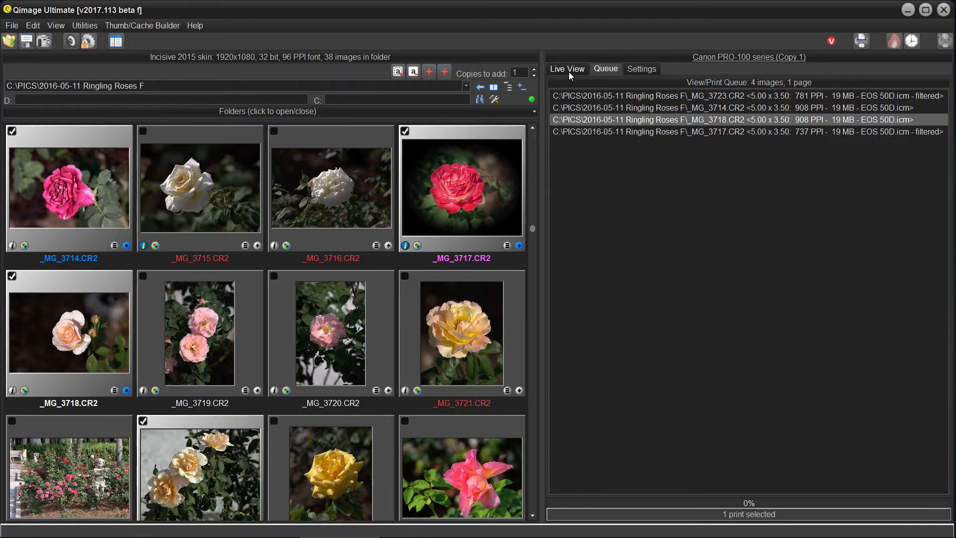
{"action": "left_click", "coordinate": [567, 72]}
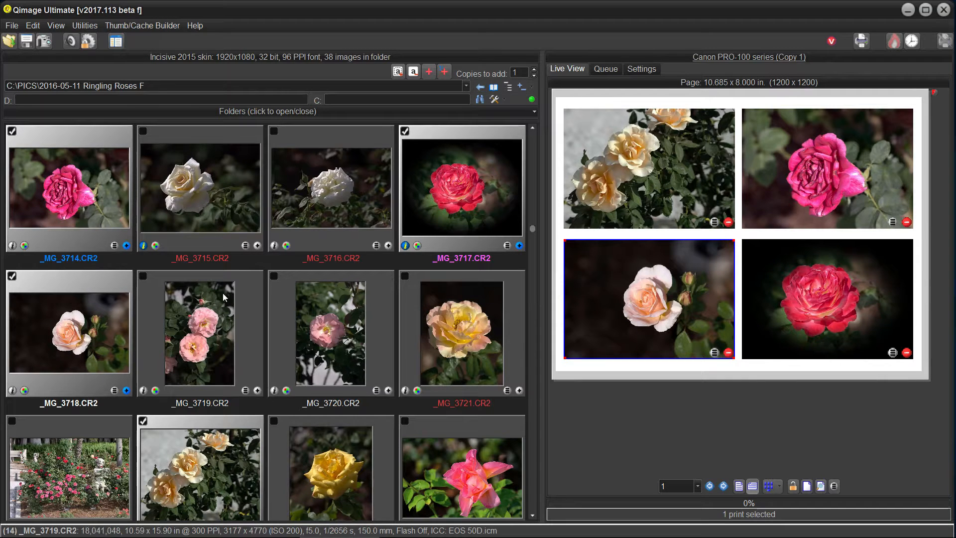
Add the yellow rose image _MG_3724.CR2 to the front of the prints, and check both pages of the layout.
{"action": "mouse_move", "coordinate": [606, 154]}
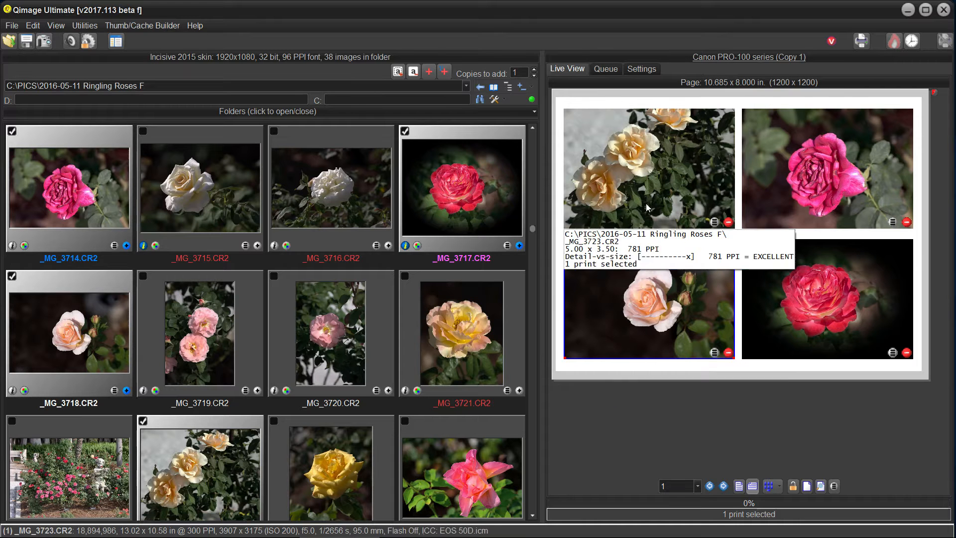
{"action": "scroll", "coordinate": [226, 372], "scroll_direction": "down", "scroll_amount": 1}
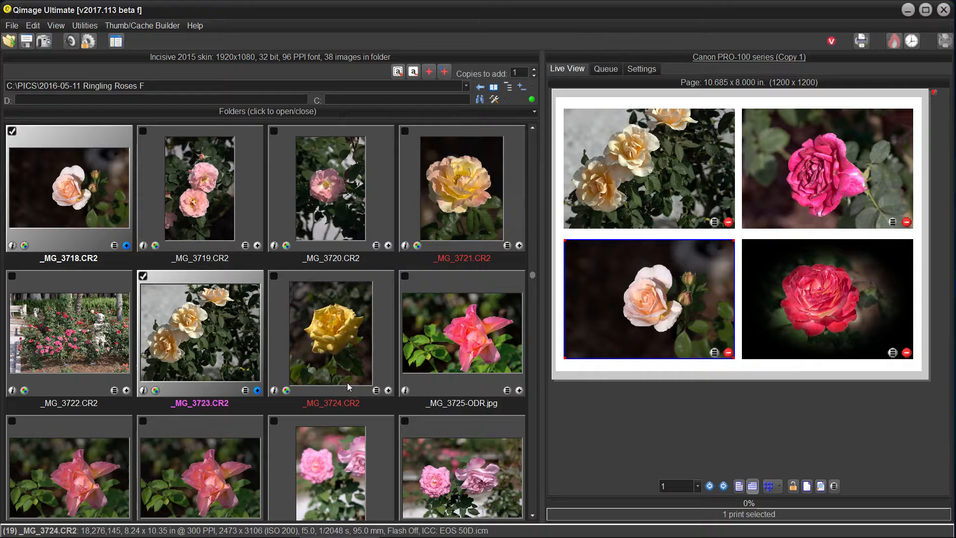
{"action": "left_click", "coordinate": [337, 332]}
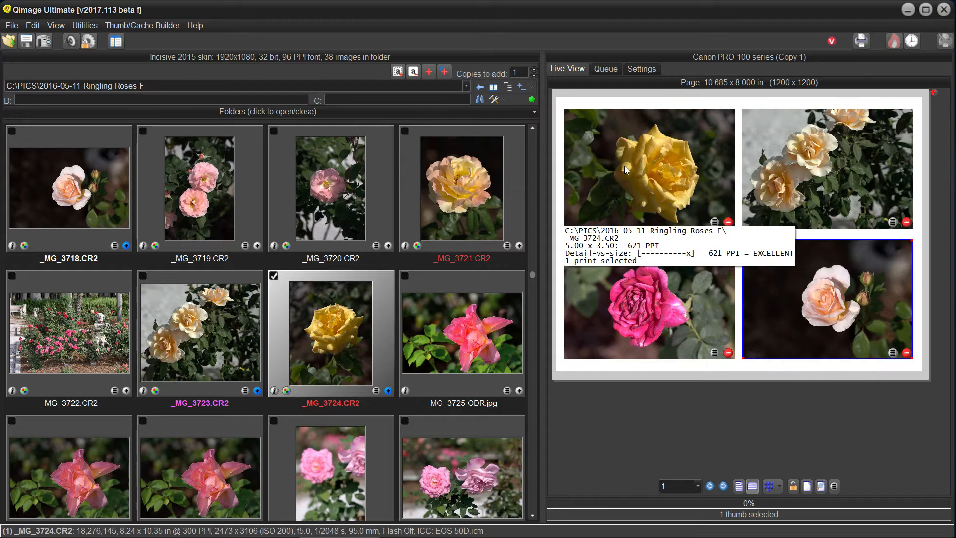
{"action": "left_click", "coordinate": [723, 486]}
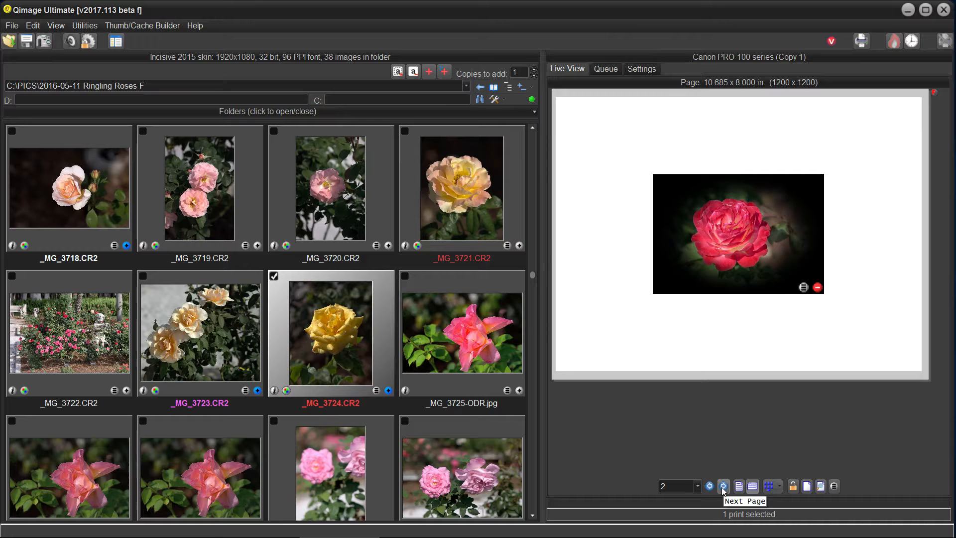
{"action": "left_click", "coordinate": [709, 486]}
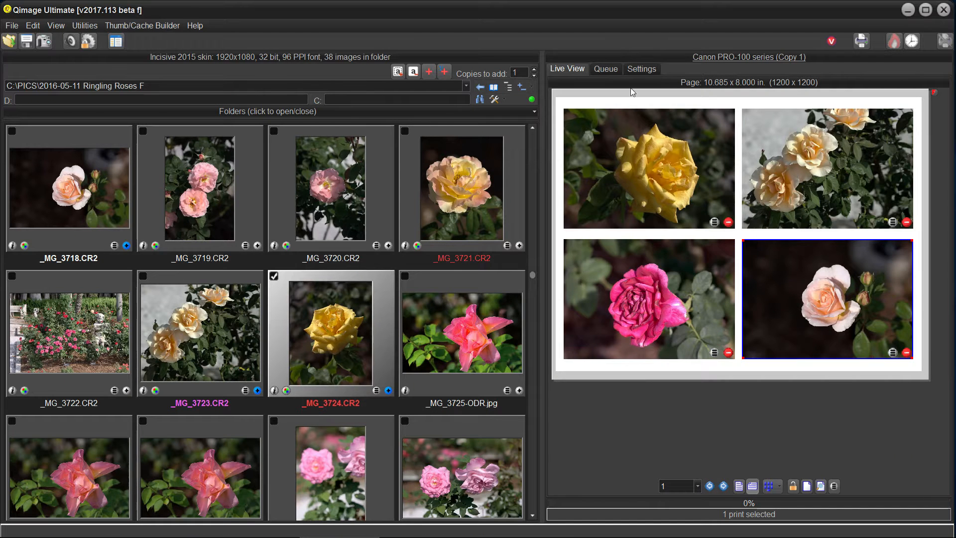
Check the print queue order, activate its _MG_3717.CR2 entry, and return to the live page.
{"action": "left_click", "coordinate": [603, 70]}
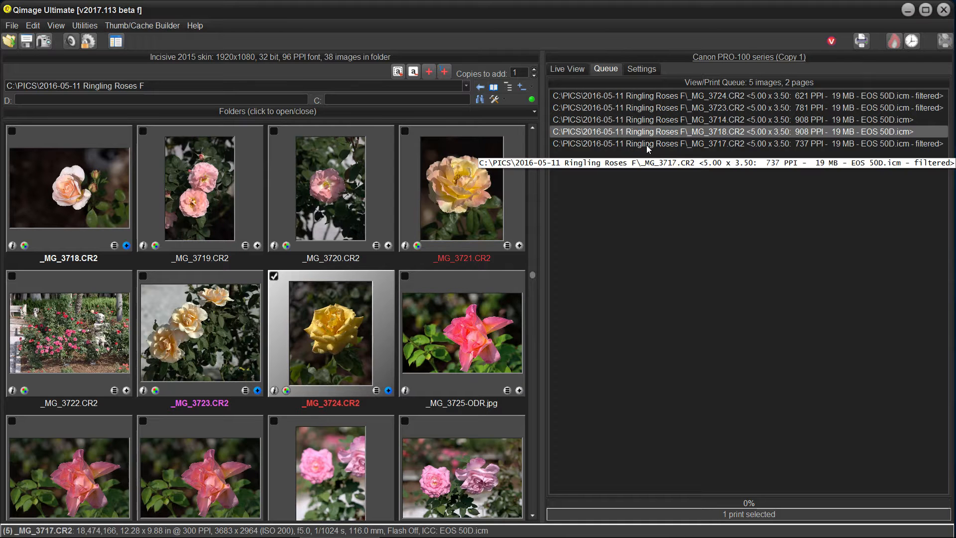
{"action": "double_click", "coordinate": [646, 144]}
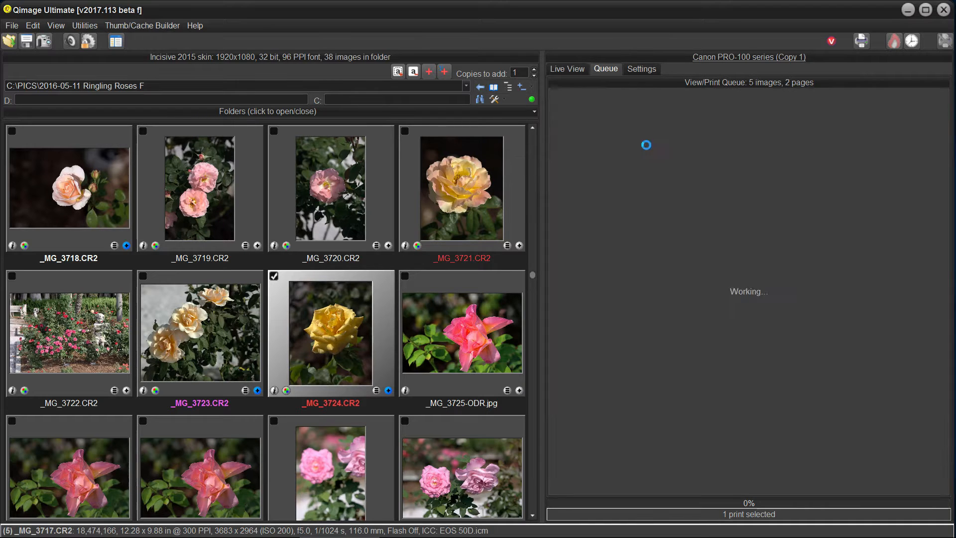
{"action": "left_click", "coordinate": [567, 68]}
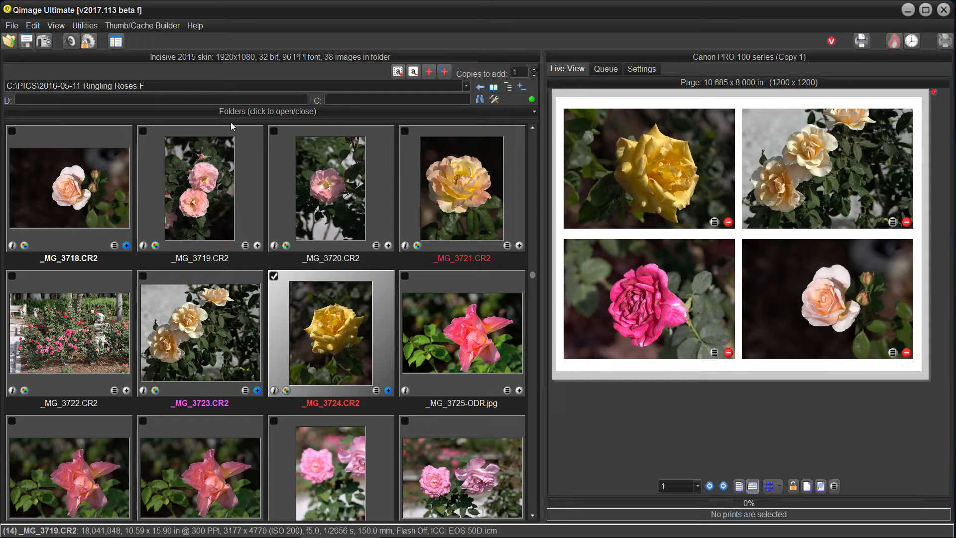
Try sorting the thumbnails by name descending, date ascending and date descending, and restore name ascending through the Menu Cheater.
{"action": "left_click", "coordinate": [117, 44]}
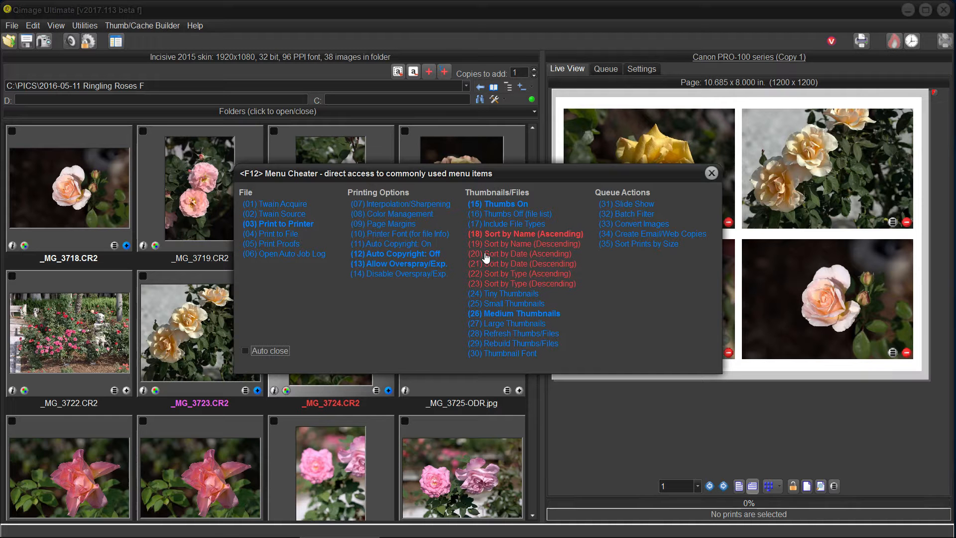
{"action": "left_click", "coordinate": [506, 246]}
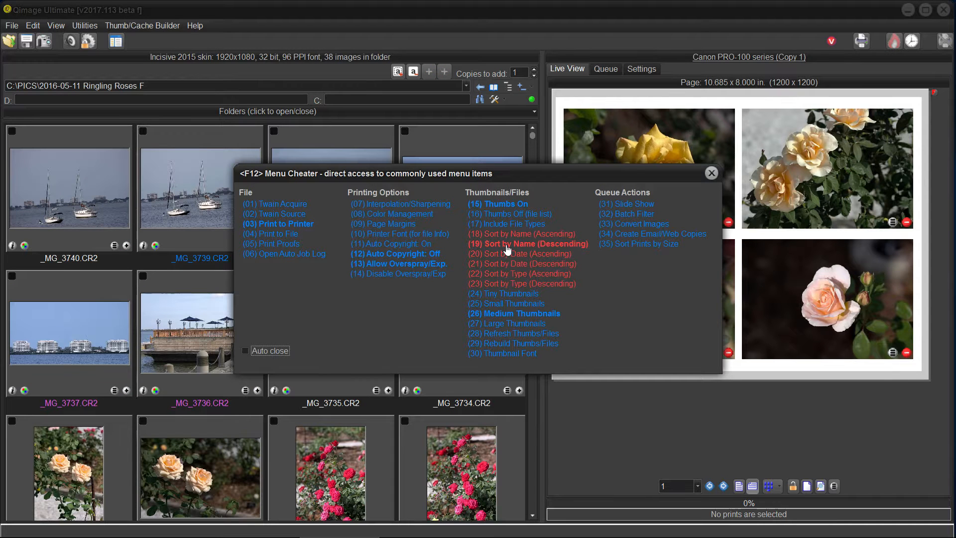
{"action": "left_click", "coordinate": [508, 254]}
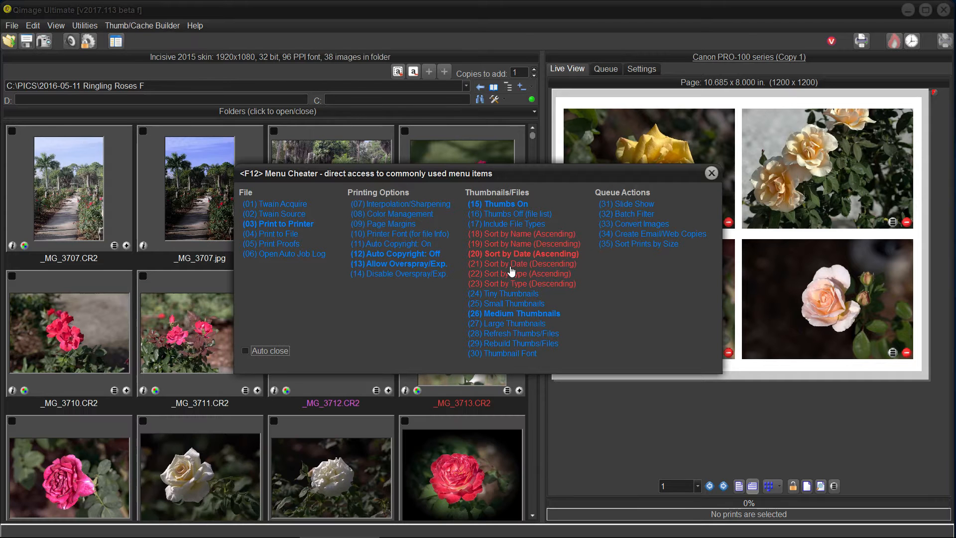
{"action": "left_click", "coordinate": [510, 265]}
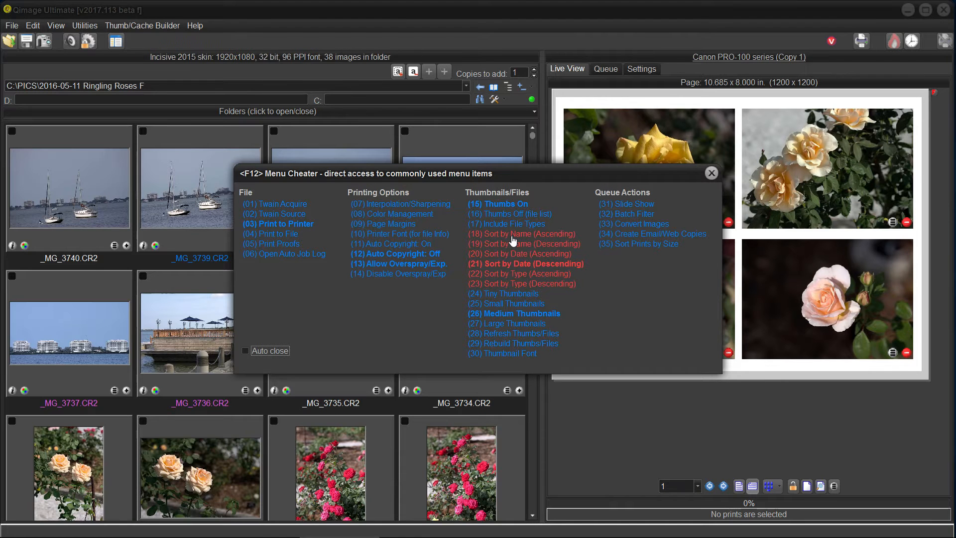
{"action": "left_click", "coordinate": [511, 235]}
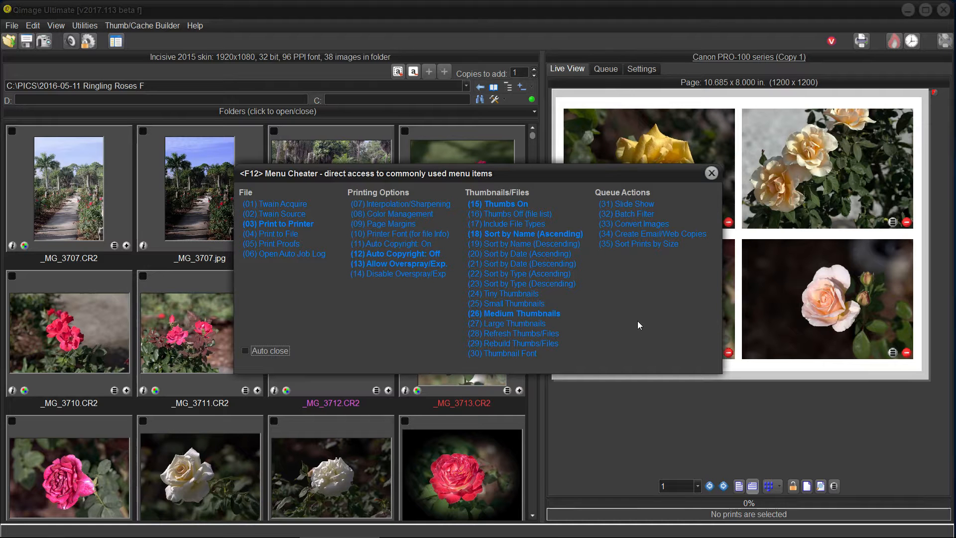
{"action": "left_click", "coordinate": [712, 174]}
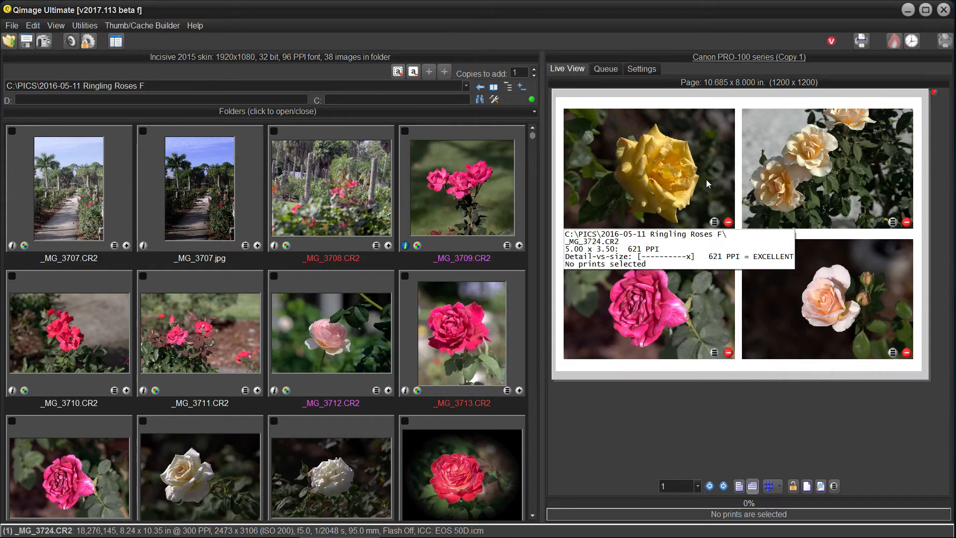
View the thumbnail sort options in the preferences without changing them.
{"action": "left_click", "coordinate": [33, 26]}
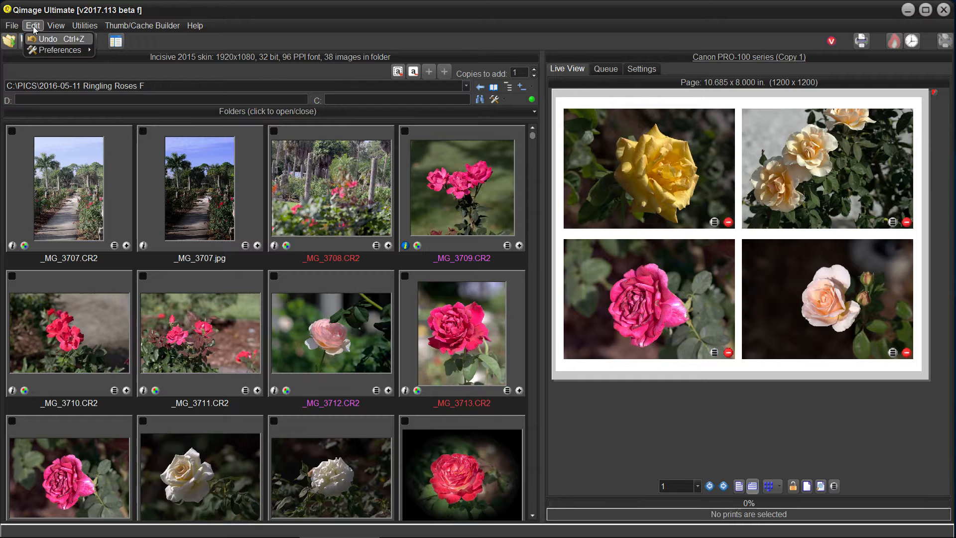
{"action": "mouse_move", "coordinate": [44, 47]}
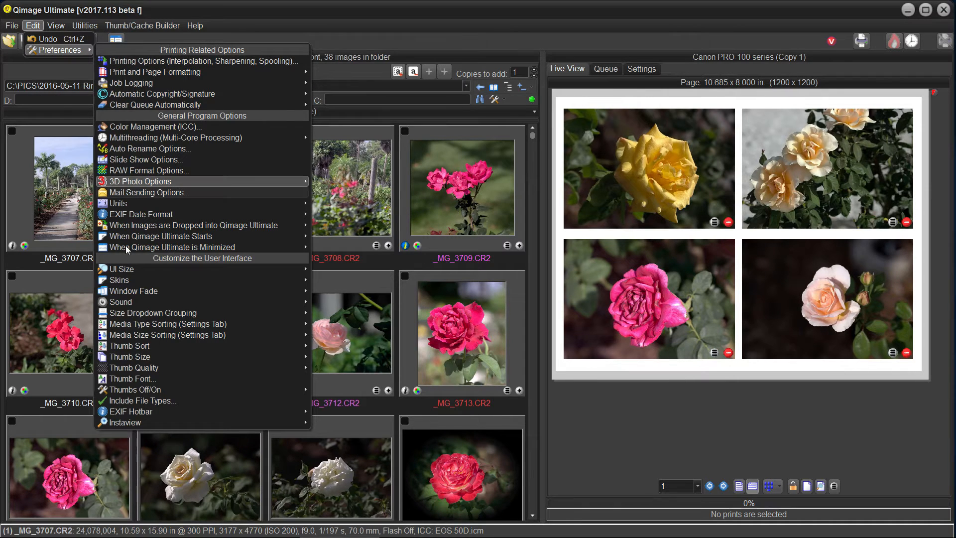
{"action": "mouse_move", "coordinate": [146, 346]}
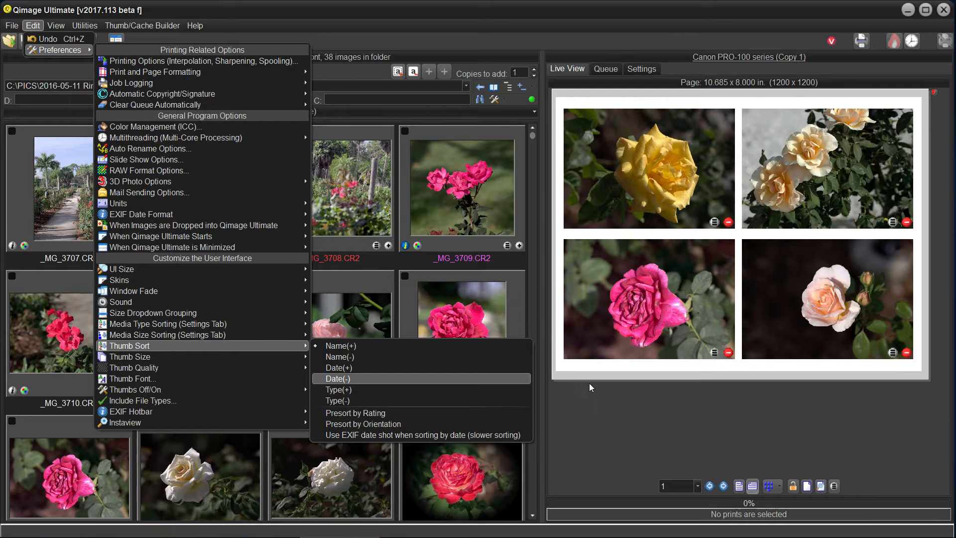
{"action": "left_click", "coordinate": [597, 424]}
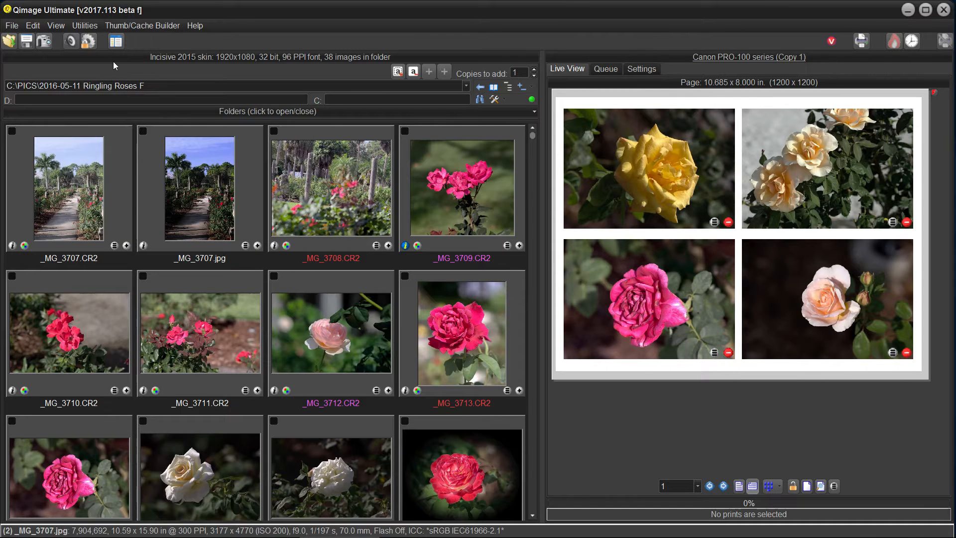
Switch the print output to Print to File through the Menu Cheater.
{"action": "key", "text": "F12"}
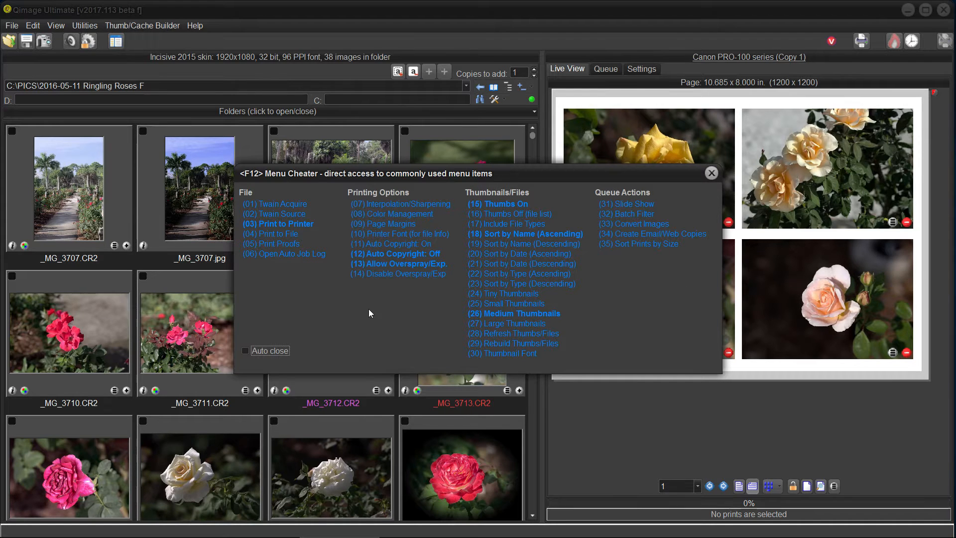
{"action": "left_click", "coordinate": [273, 234]}
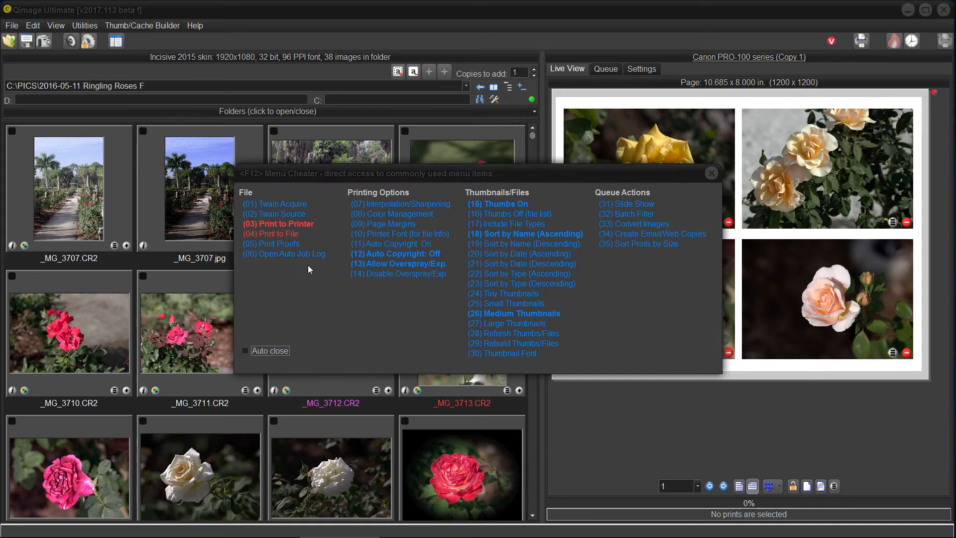
{"action": "left_click", "coordinate": [423, 404]}
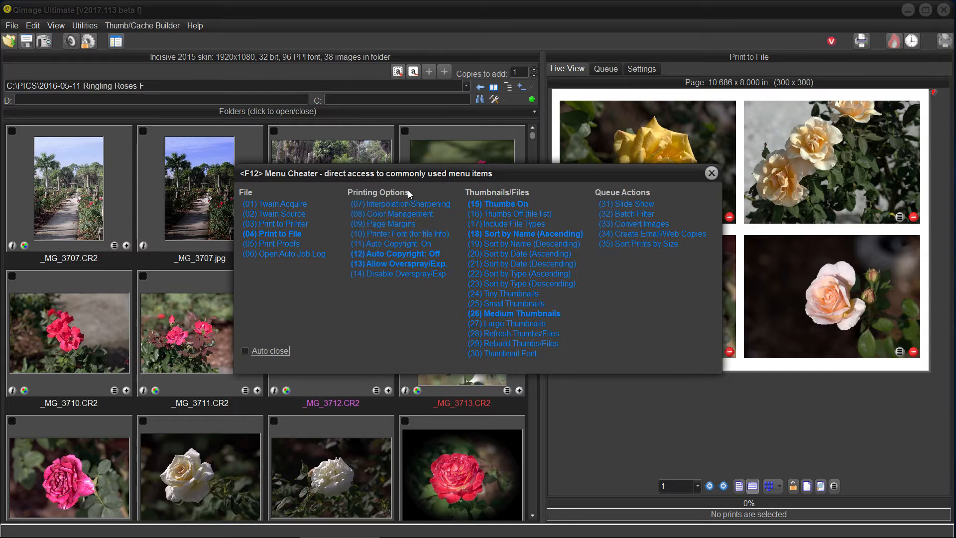
Switch the print output back to Print to Printer through the Menu Cheater and close it.
{"action": "left_click", "coordinate": [281, 225]}
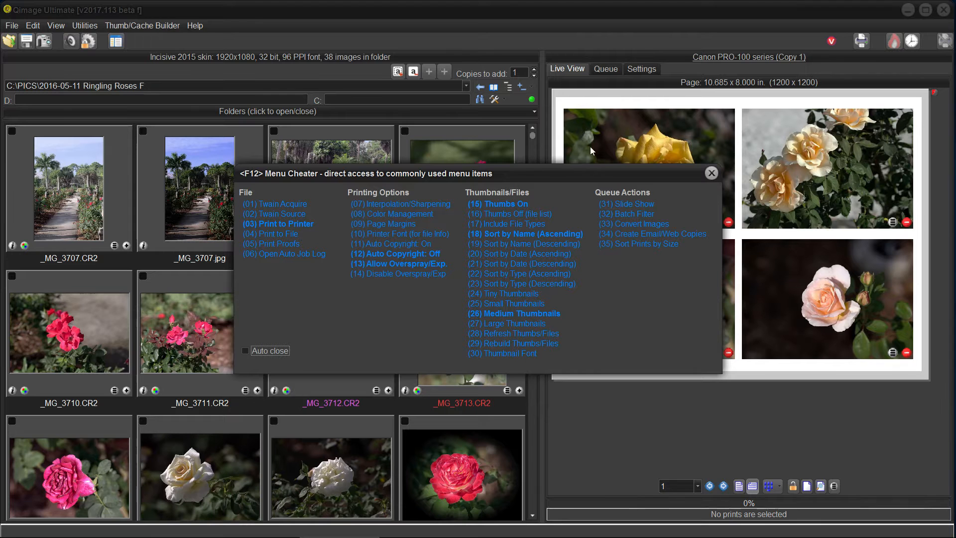
{"action": "left_click", "coordinate": [712, 174]}
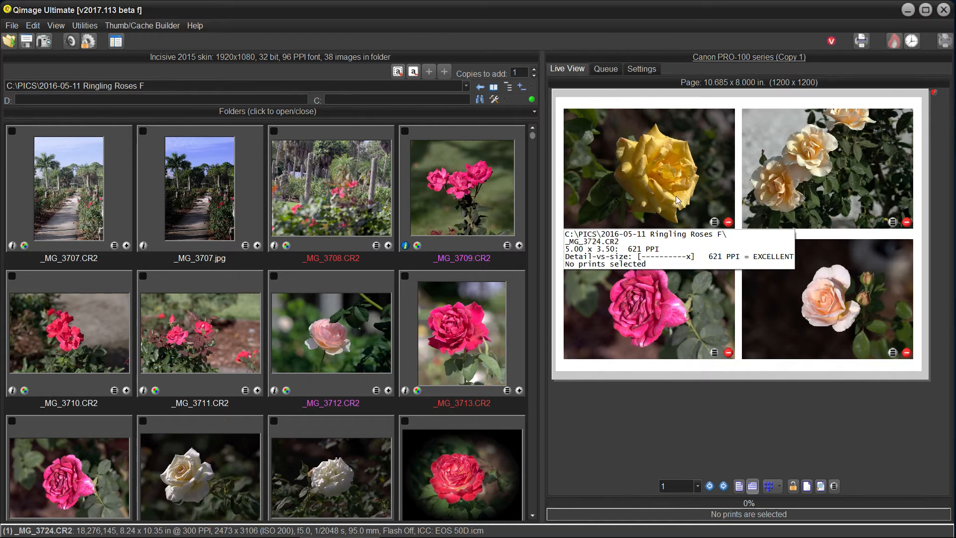
Try Print to File as the printer in the job settings, restore Canon PRO-100 series (Copy 1), and return to the live page.
{"action": "left_click", "coordinate": [641, 70]}
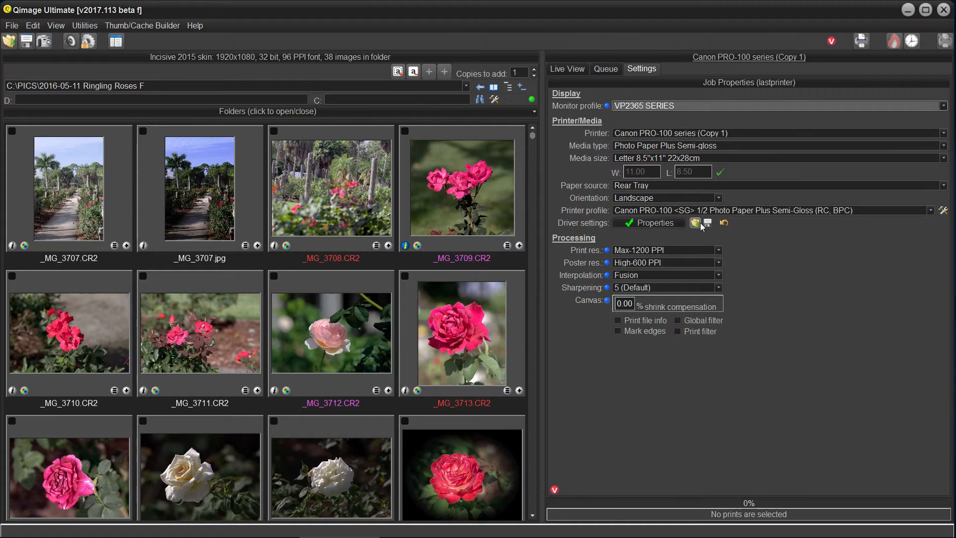
{"action": "left_click", "coordinate": [652, 225], "text": "shift"}
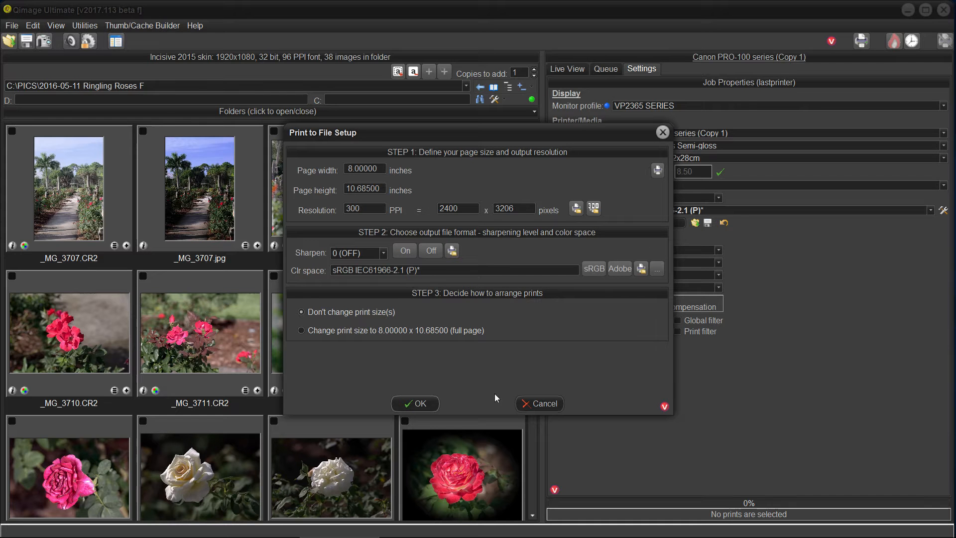
{"action": "left_click", "coordinate": [409, 404]}
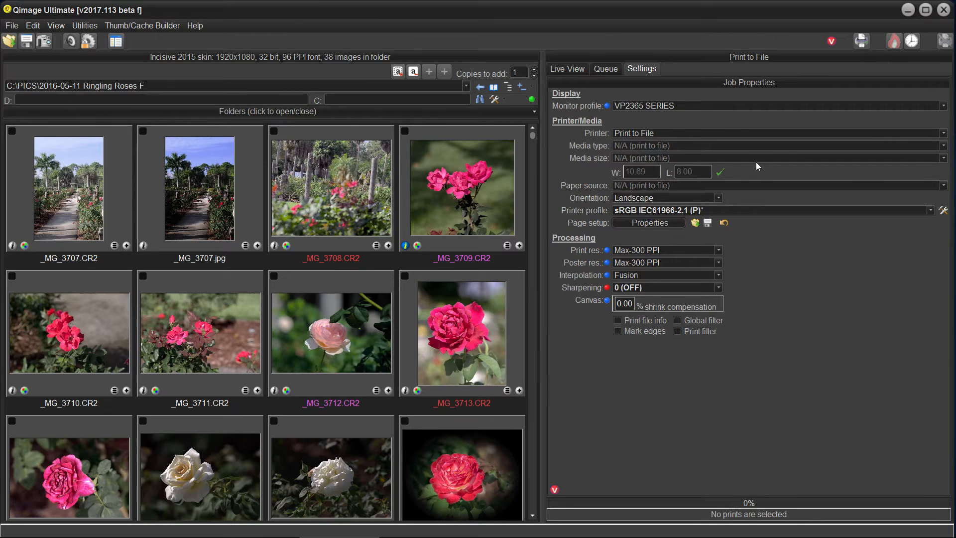
{"action": "left_click", "coordinate": [556, 70]}
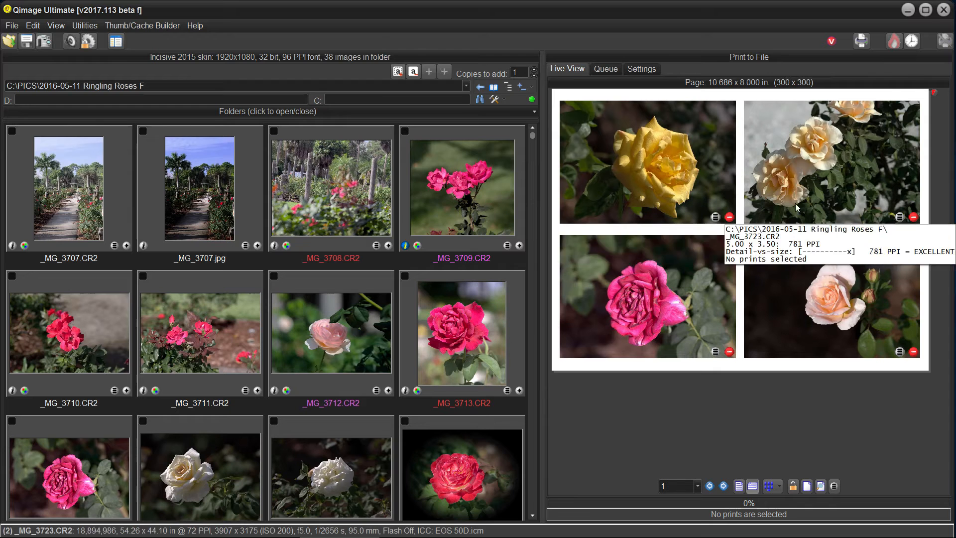
{"action": "left_click", "coordinate": [643, 71]}
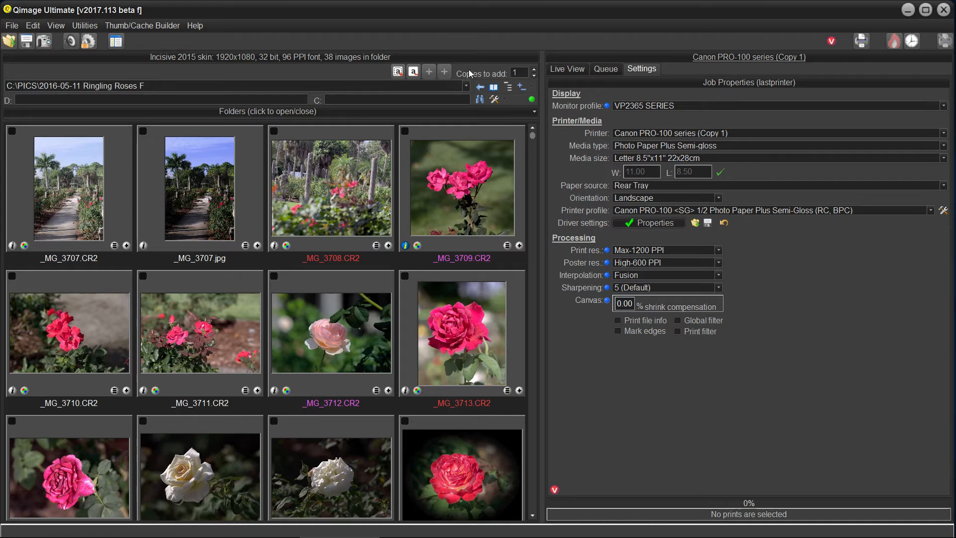
{"action": "left_click", "coordinate": [561, 71]}
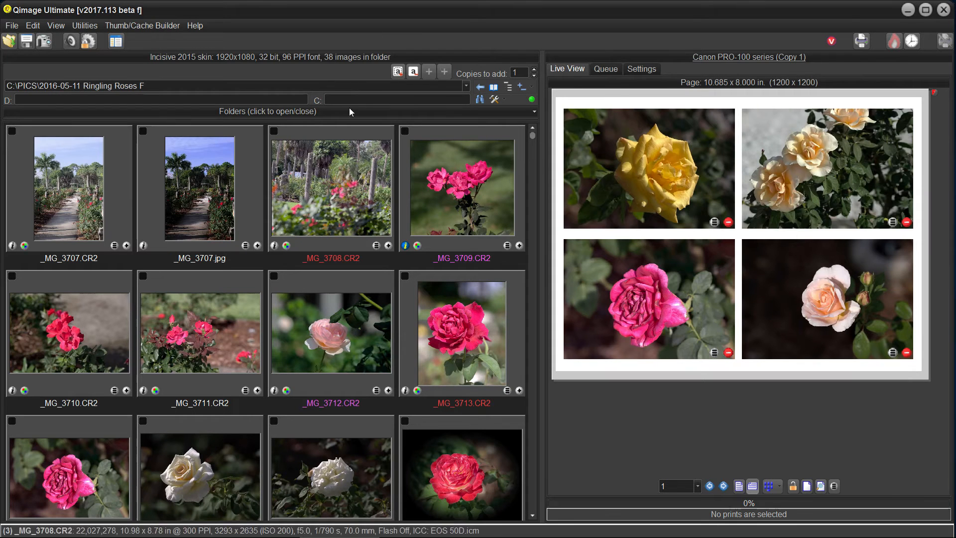
Set the print output to Print to File through the Menu Cheater, accepting the existing page setup.
{"action": "left_click", "coordinate": [120, 44]}
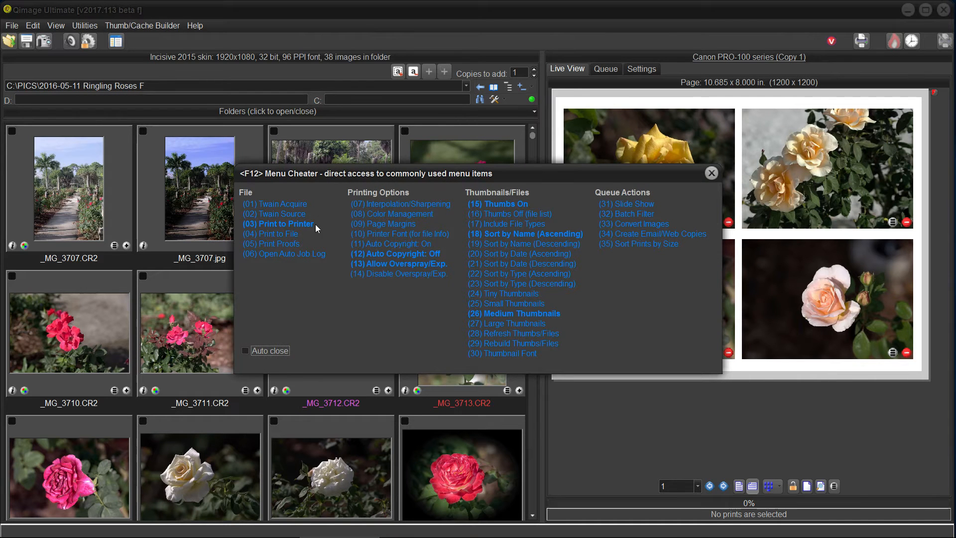
{"action": "left_click", "coordinate": [291, 234]}
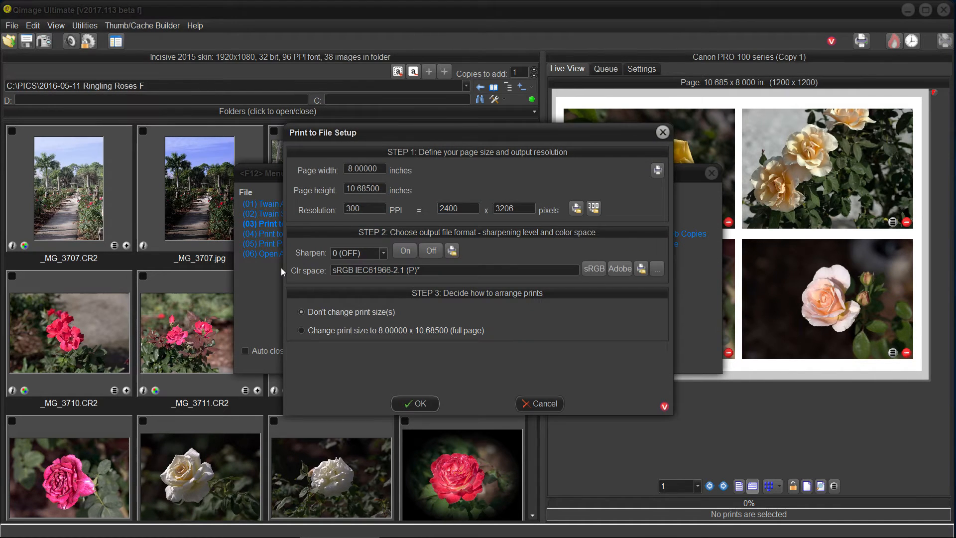
{"action": "left_click", "coordinate": [420, 403]}
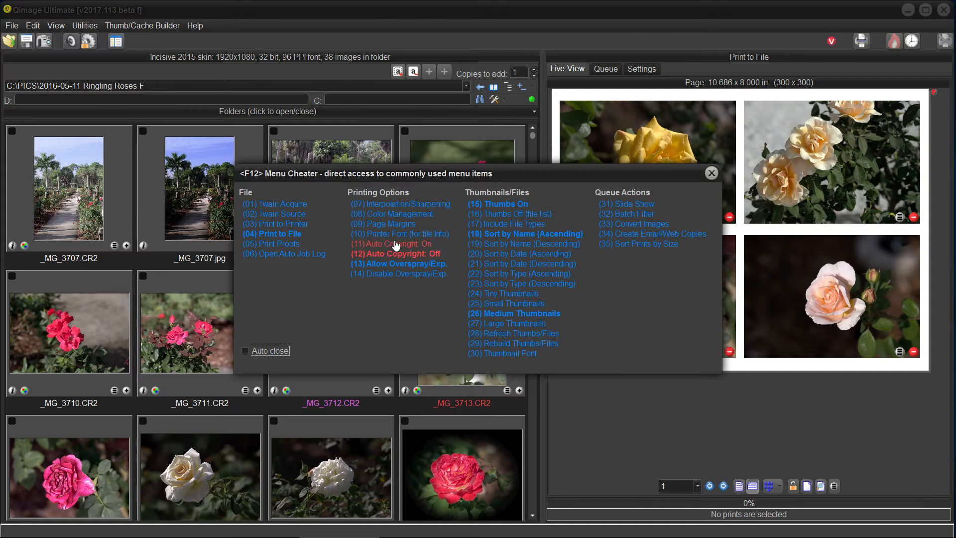
View the printer color management options and the list of printer ICC profiles without changing them.
{"action": "left_click", "coordinate": [404, 216]}
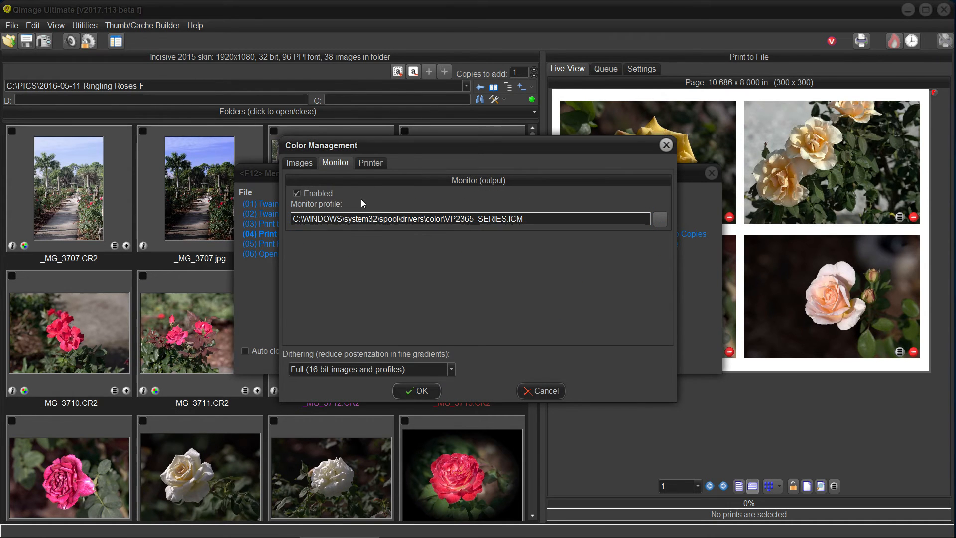
{"action": "left_click", "coordinate": [376, 162]}
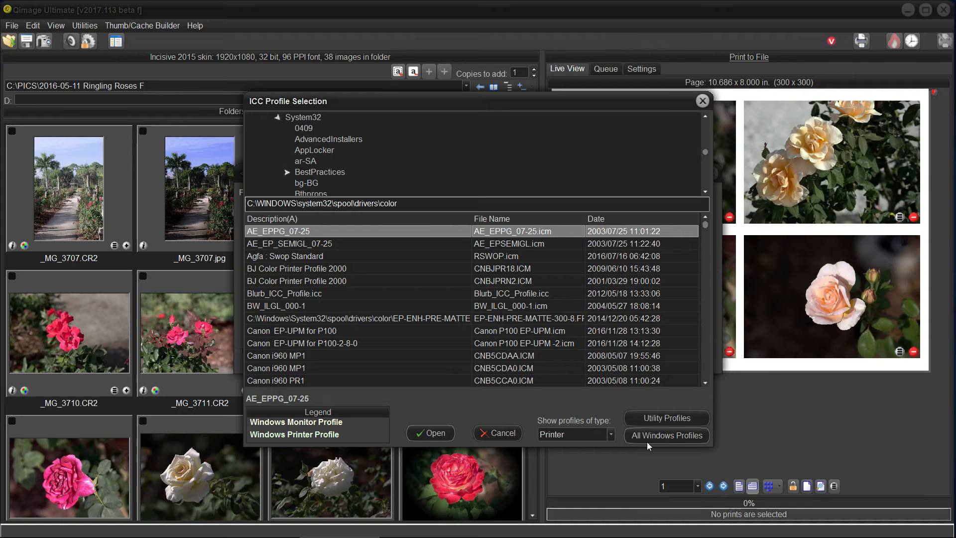
{"action": "left_click", "coordinate": [702, 102]}
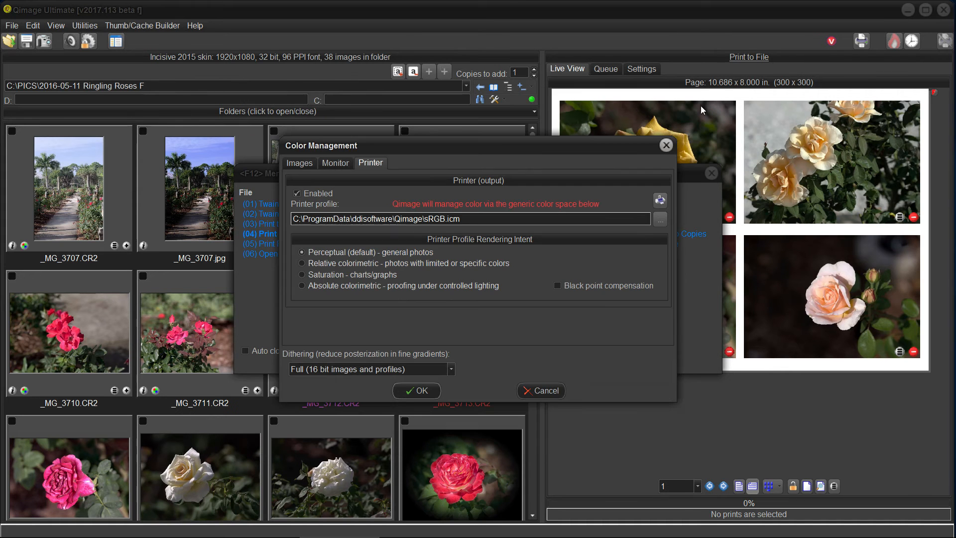
{"action": "left_click", "coordinate": [667, 144]}
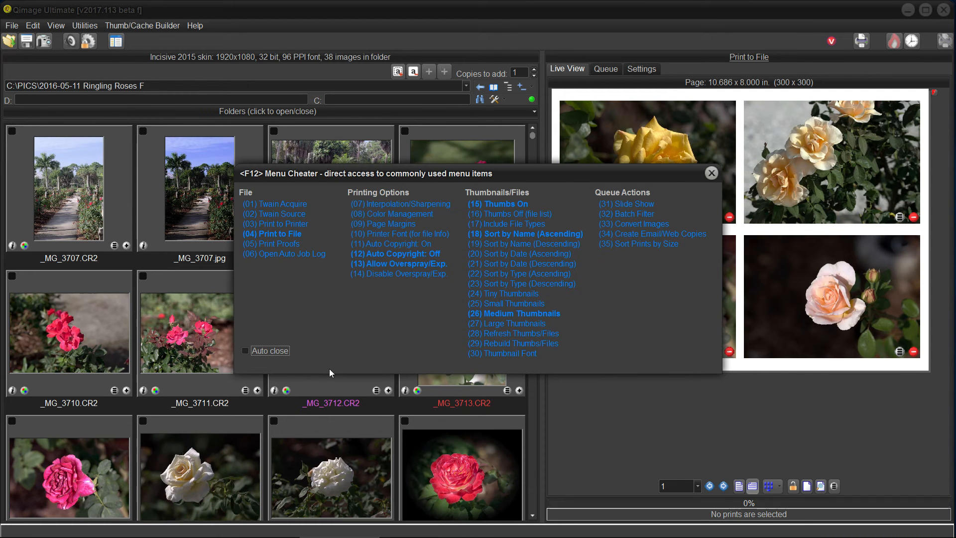
Enable Auto close for the Menu Cheater and use it to choose Print to File again with the existing setup.
{"action": "left_click", "coordinate": [245, 351]}
{"action": "left_click", "coordinate": [711, 173]}
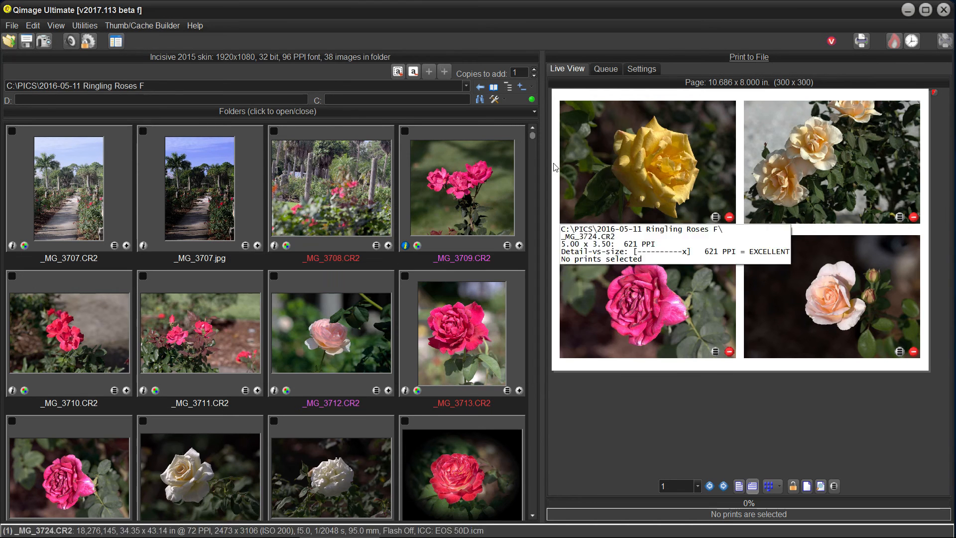
{"action": "left_click", "coordinate": [116, 42]}
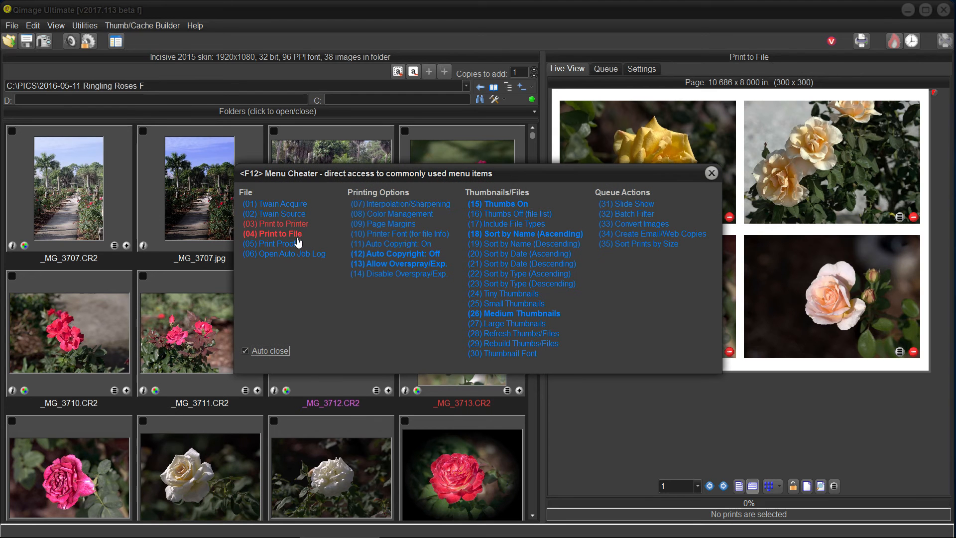
{"action": "left_click", "coordinate": [294, 233]}
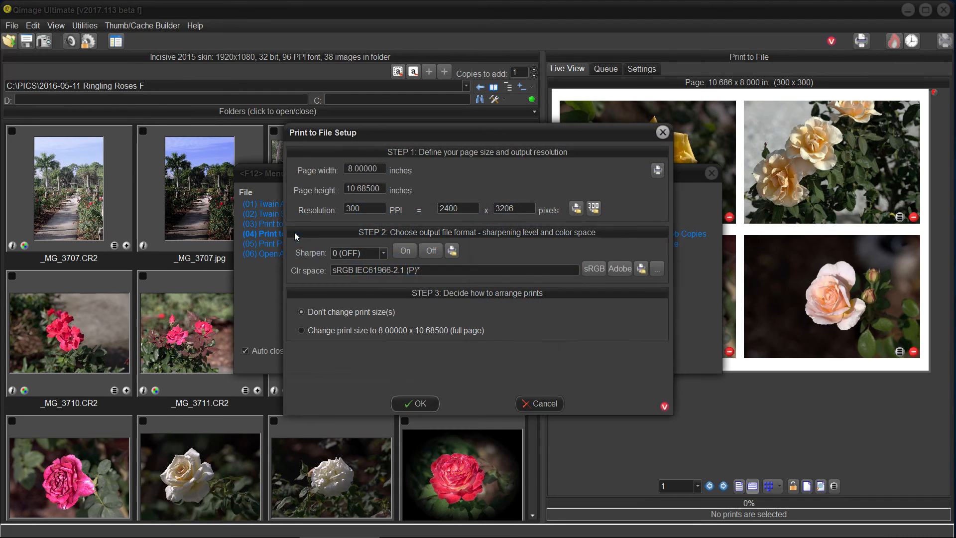
{"action": "left_click", "coordinate": [416, 404]}
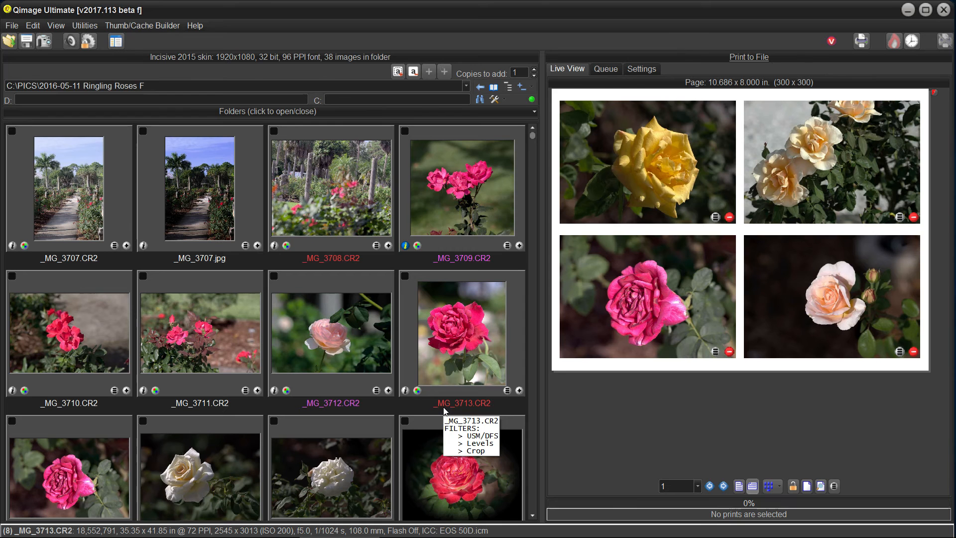